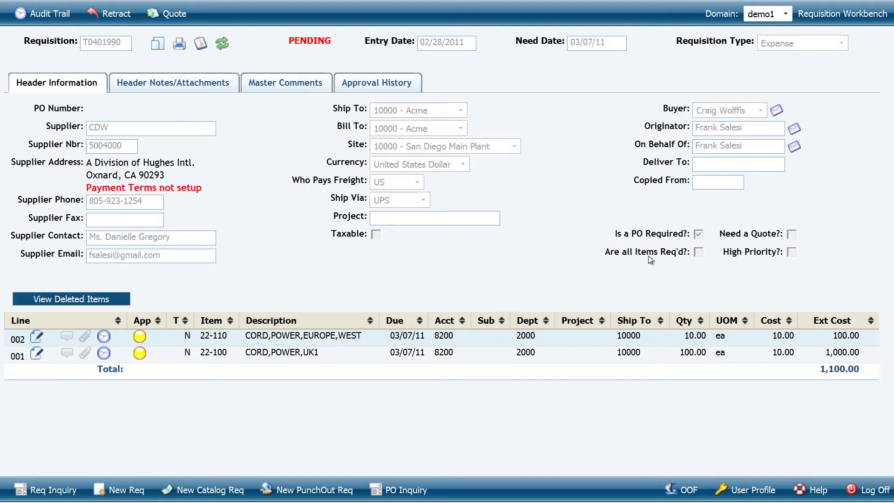
Step: Show requisition T0401990's approval history and scroll through approval levels 10 to 40
left_click(377, 84)
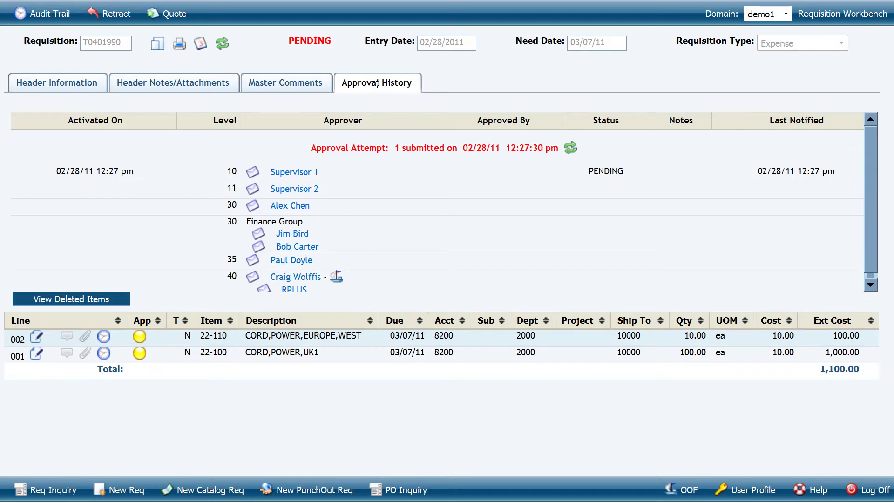
scroll(867, 204, "down", 1)
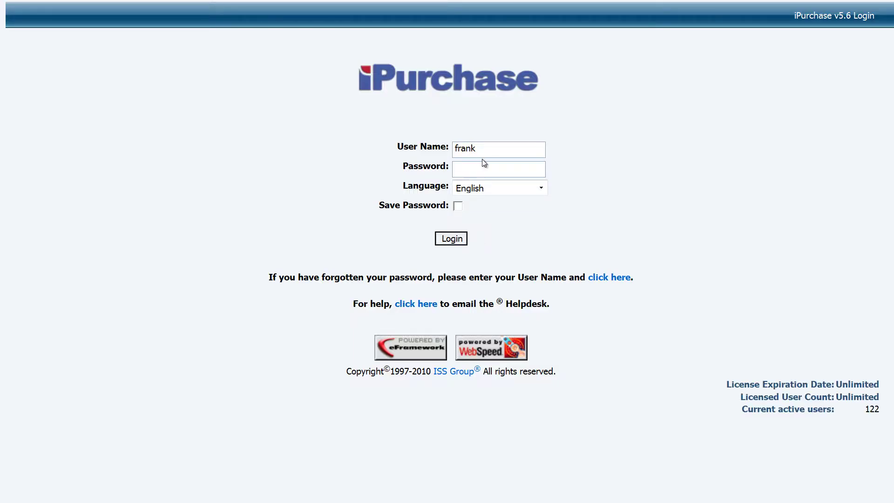
Step: Log in to iPurchase as the supervisor to list the pending requisitions
double_click(472, 148)
type("sup1")
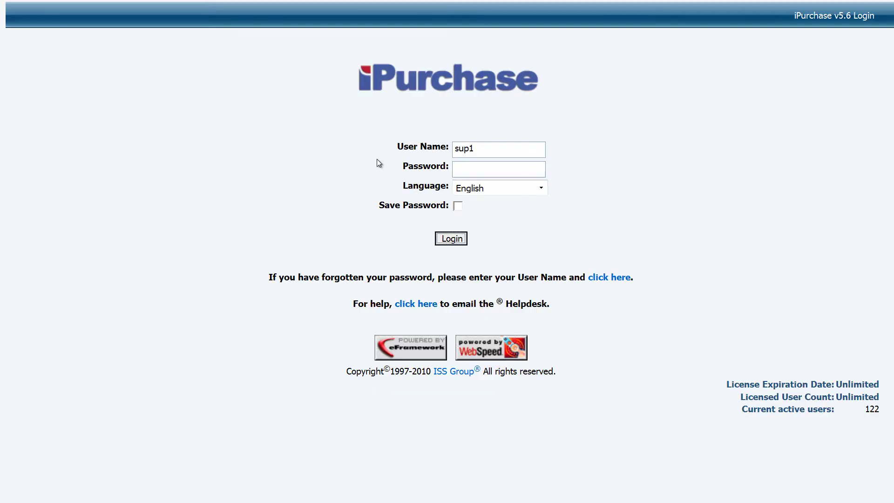
key("Return")
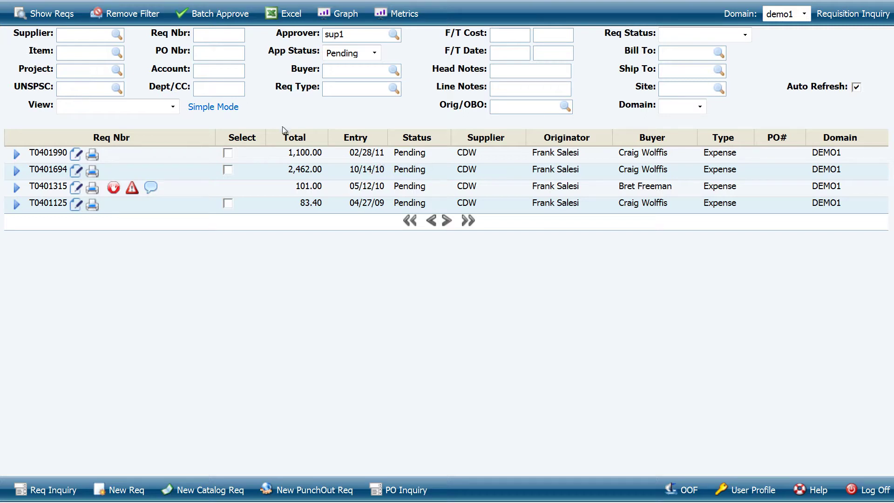
Step: Tick and then untick the Select boxes for requisitions T0401990 and T0401125
left_click(228, 153)
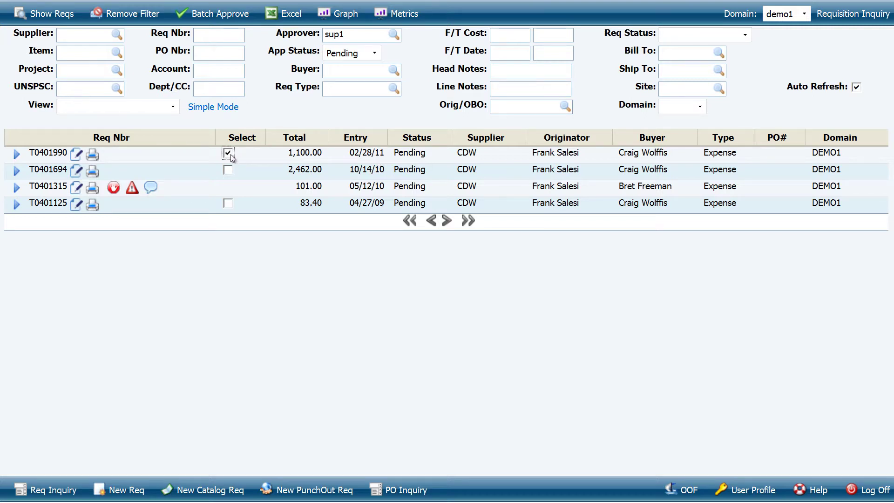
left_click(227, 204)
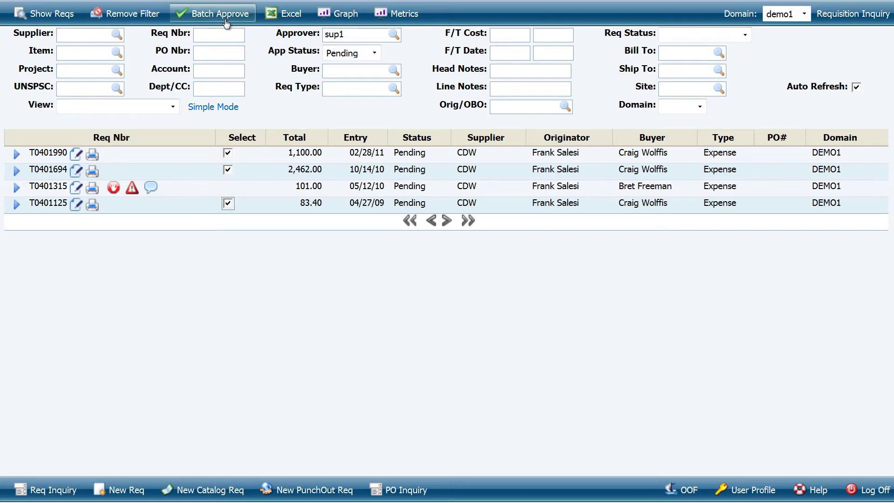
left_click(228, 153)
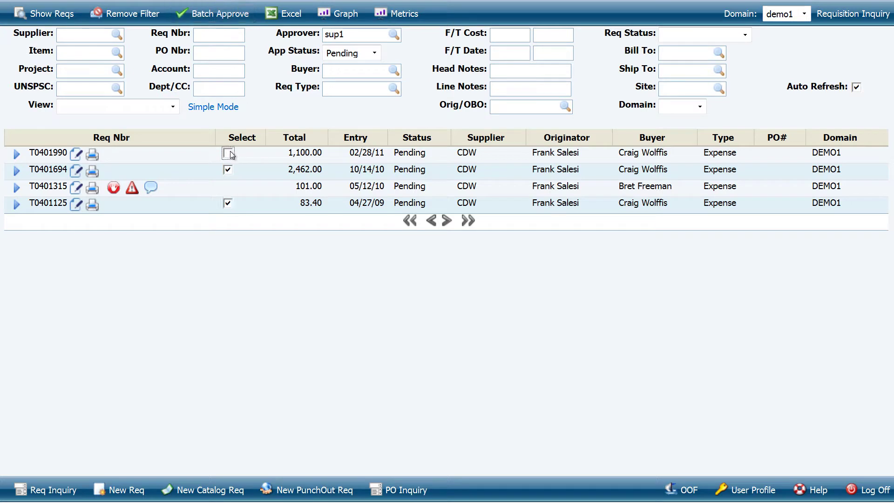
left_click(228, 204)
Step: Expand T0401990's lines, preview its print view zoomed out, then open it in the Workbench
left_click(16, 154)
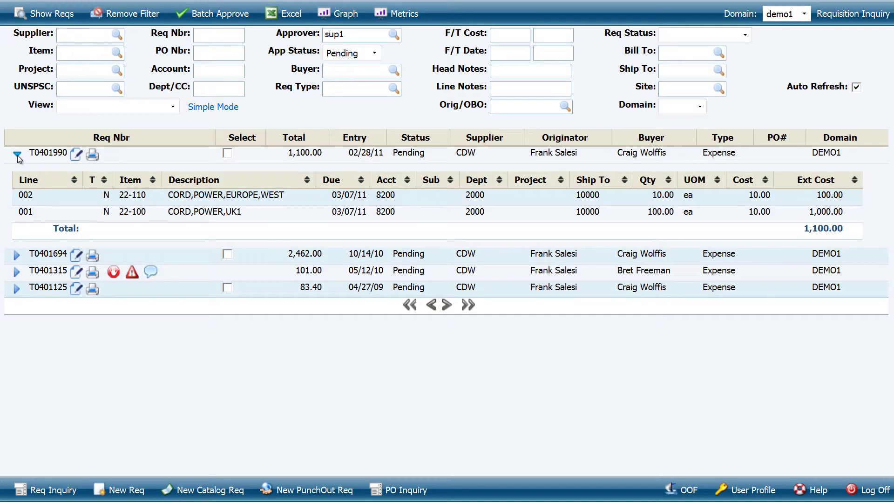
left_click(96, 159)
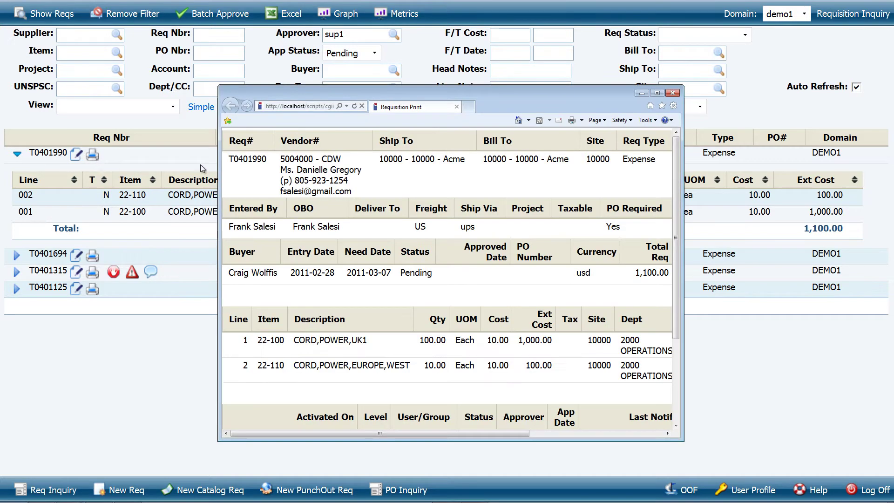
key("ctrl+minus")
key("ctrl+minus")
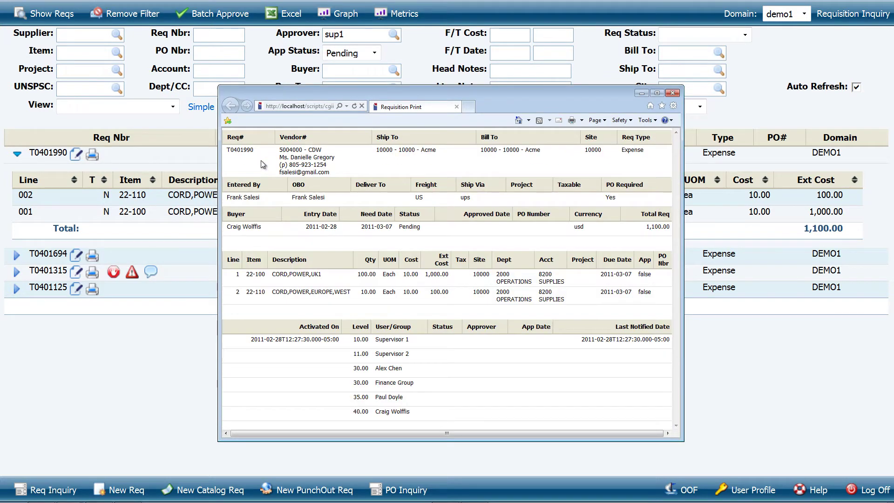
key("ctrl+minus")
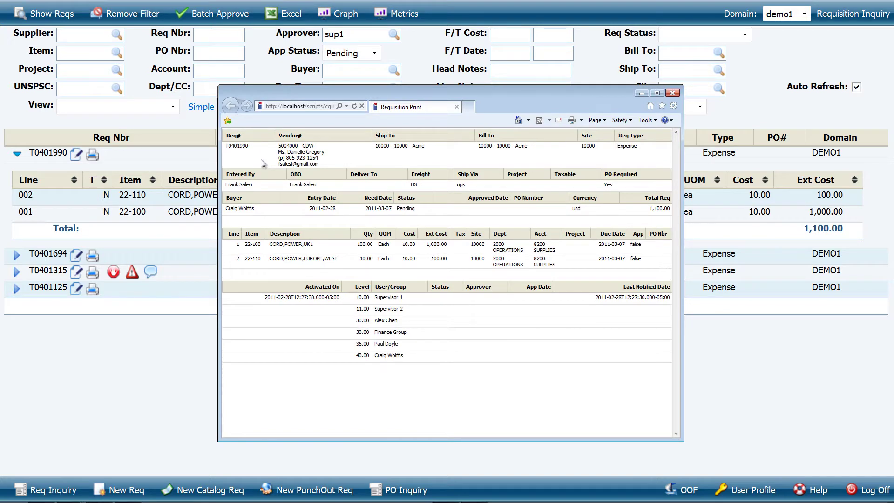
left_click(672, 93)
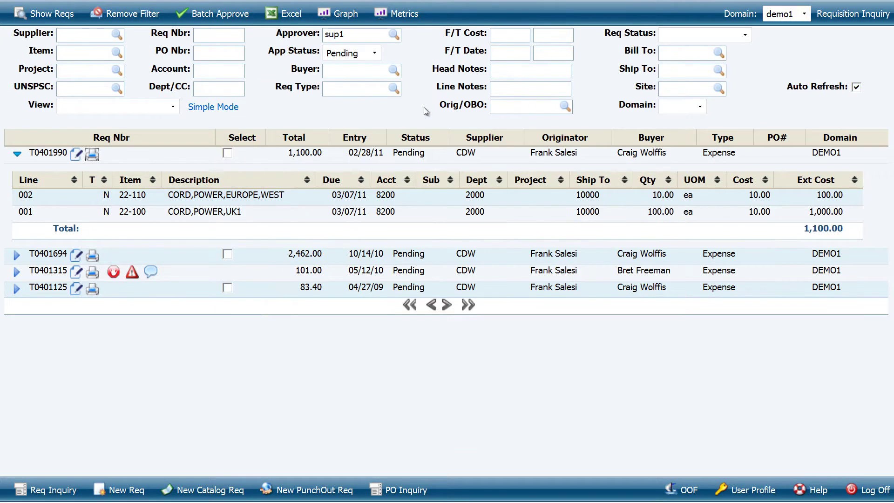
left_click(75, 155)
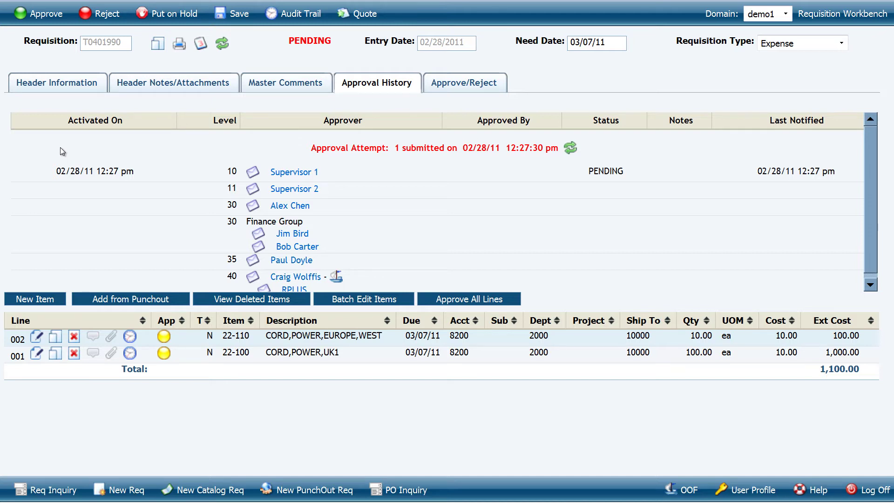
Step: Show T0401990's header information: supplier CDW, site 10000 - San Diego Main Plant, Expense type
left_click(56, 82)
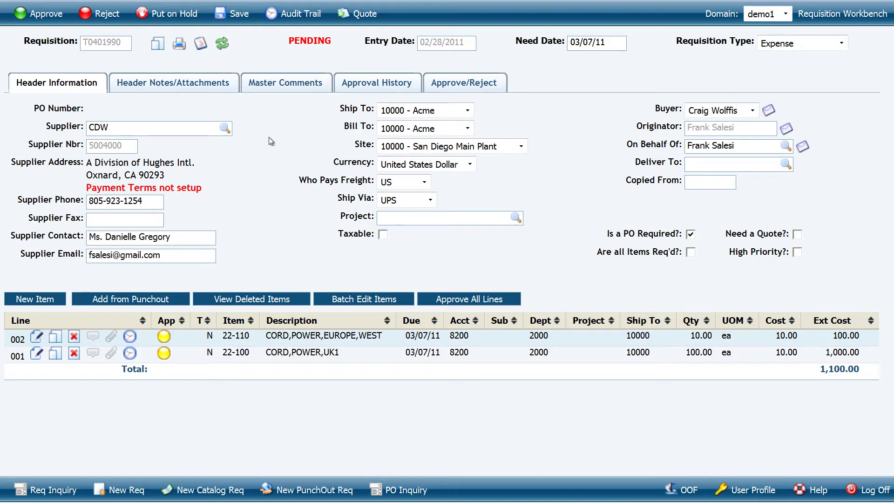
Step: Review line 001's details, including its Line Notes and Attachments, then close it
left_click(37, 354)
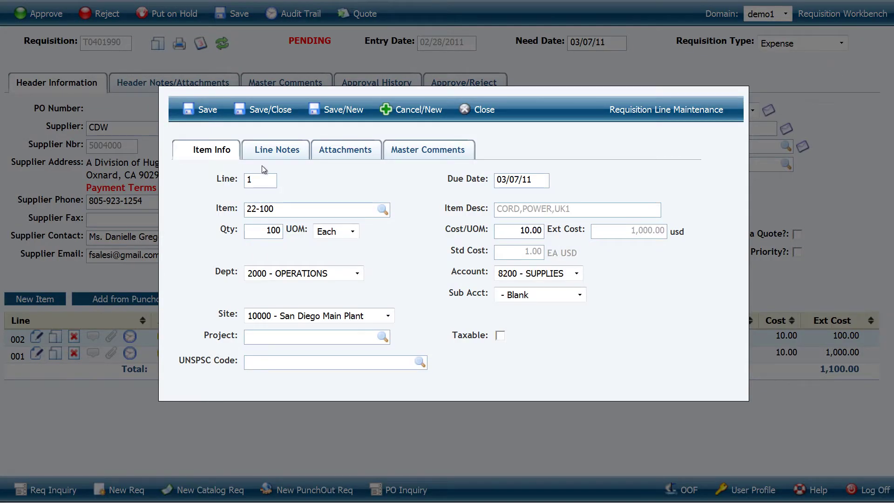
left_click(275, 153)
left_click(351, 152)
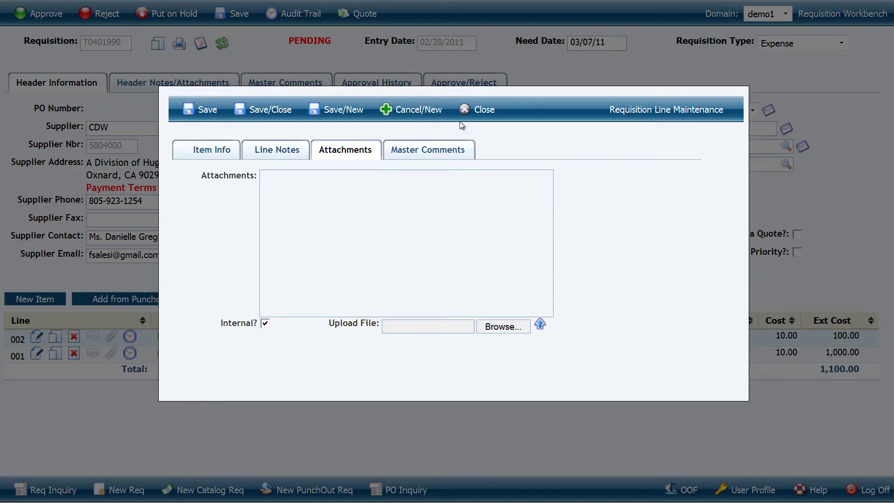
left_click(478, 112)
Step: Check the Approve/Reject options and rejection codes without choosing one, then return to the header
left_click(446, 81)
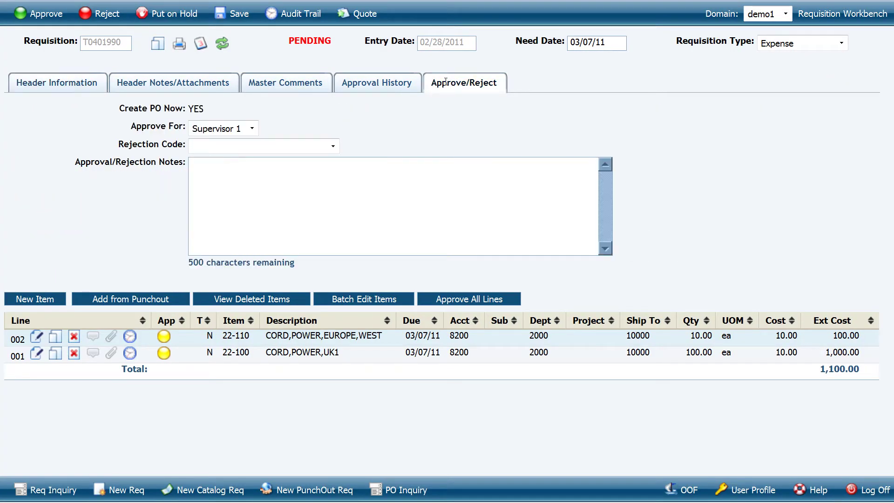
left_click(333, 146)
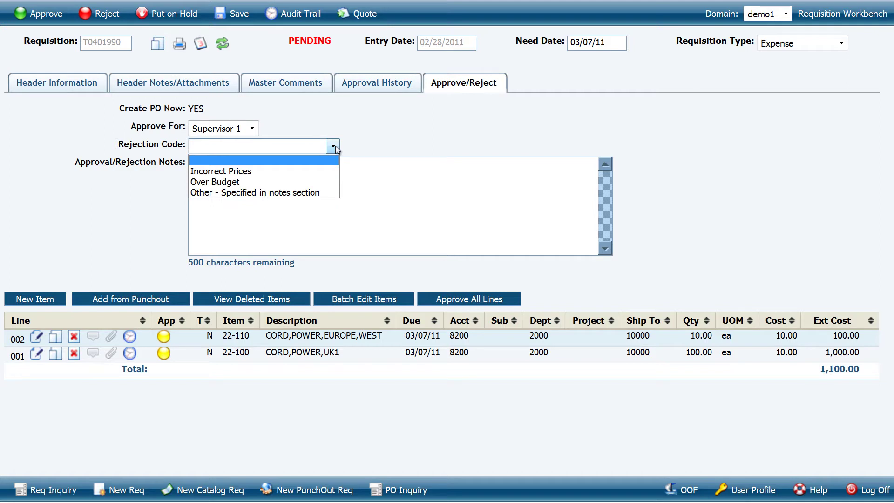
left_click(317, 181)
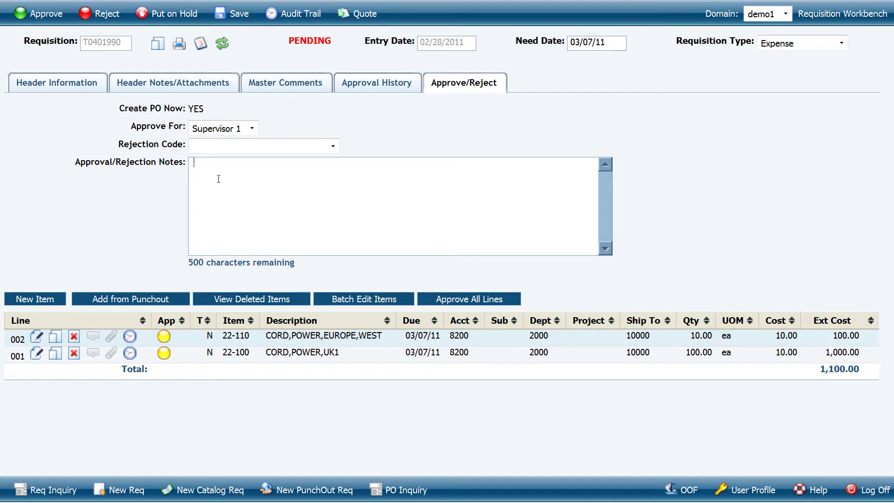
left_click(80, 82)
Step: Cycle the approval status of lines 002 and 001, then approve all lines
left_click(164, 340)
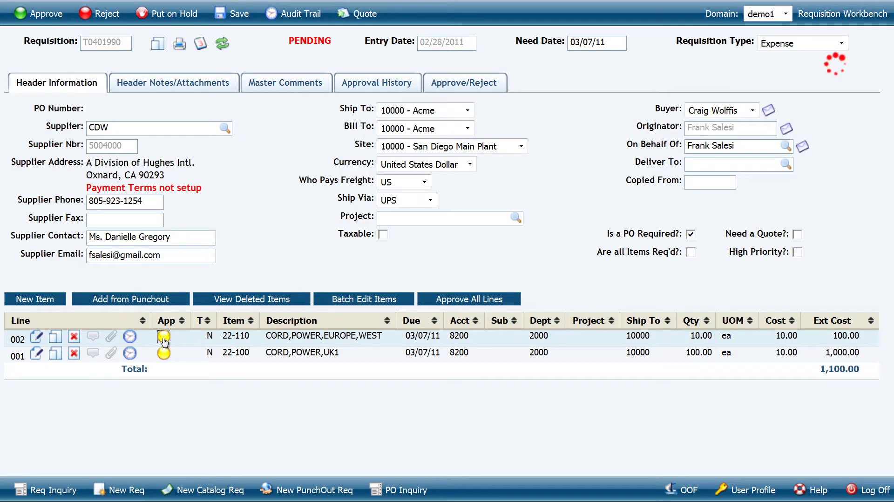
left_click(163, 354)
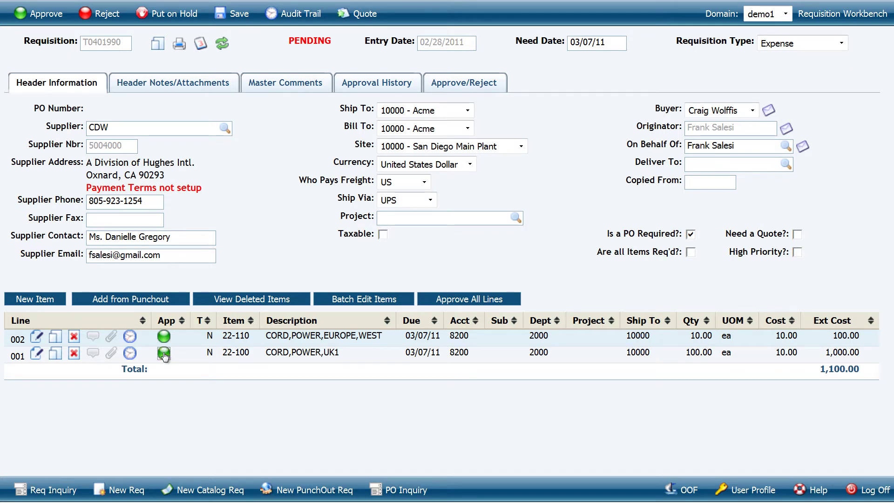
left_click(164, 354)
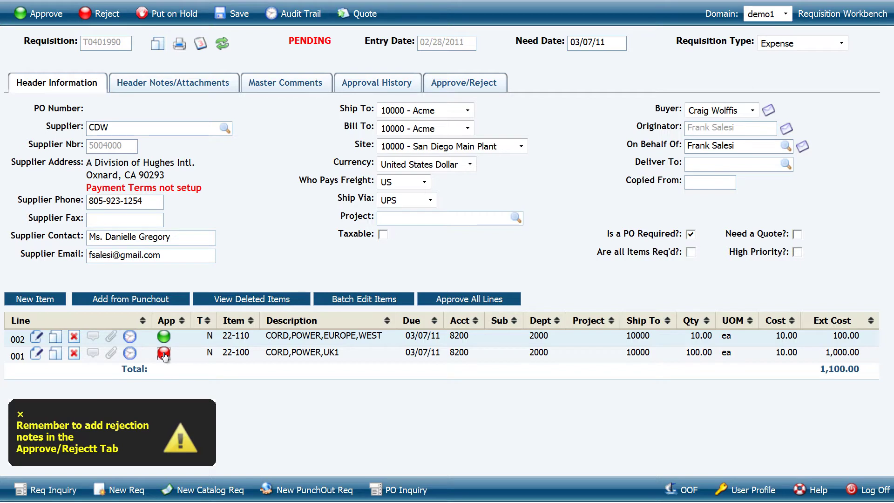
left_click(164, 354)
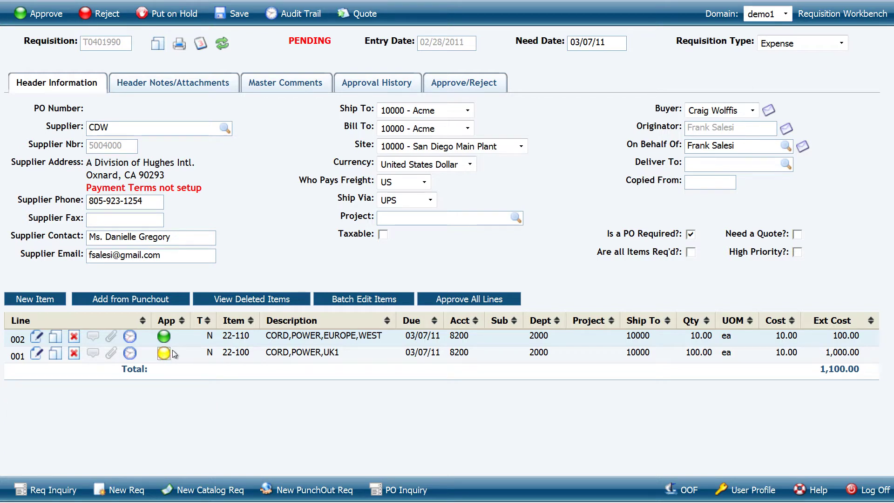
left_click(448, 300)
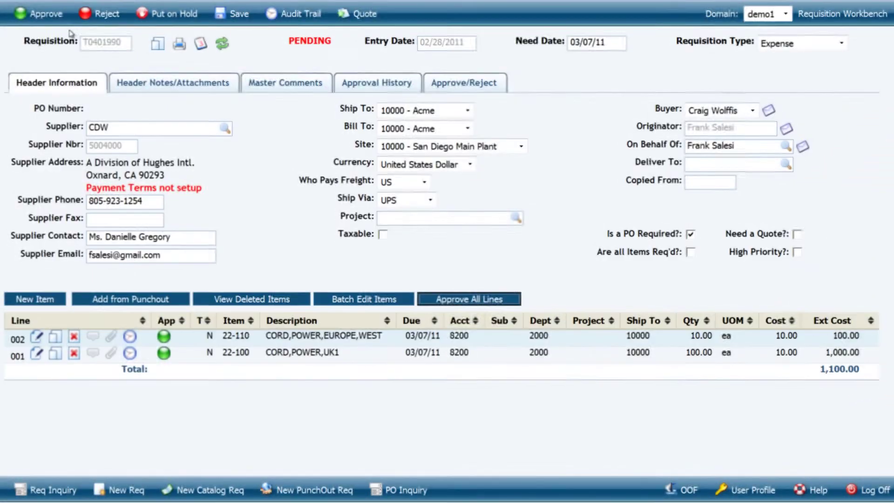
left_click(43, 21)
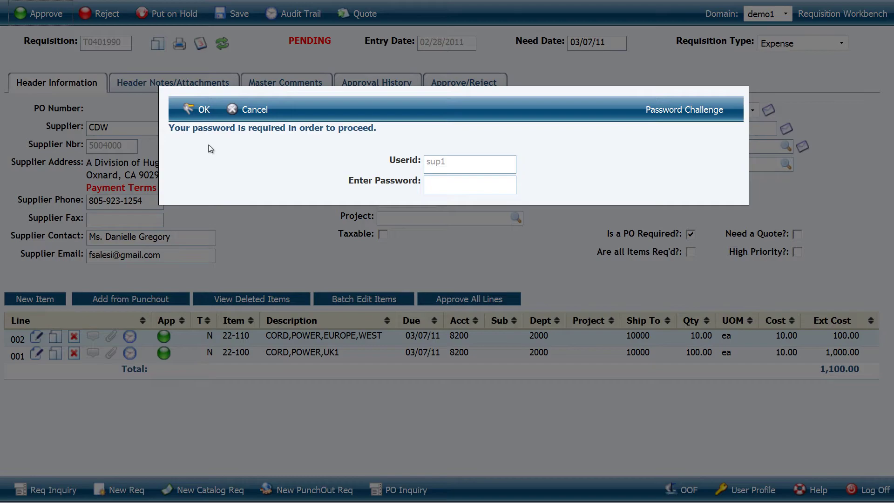
left_click(200, 108)
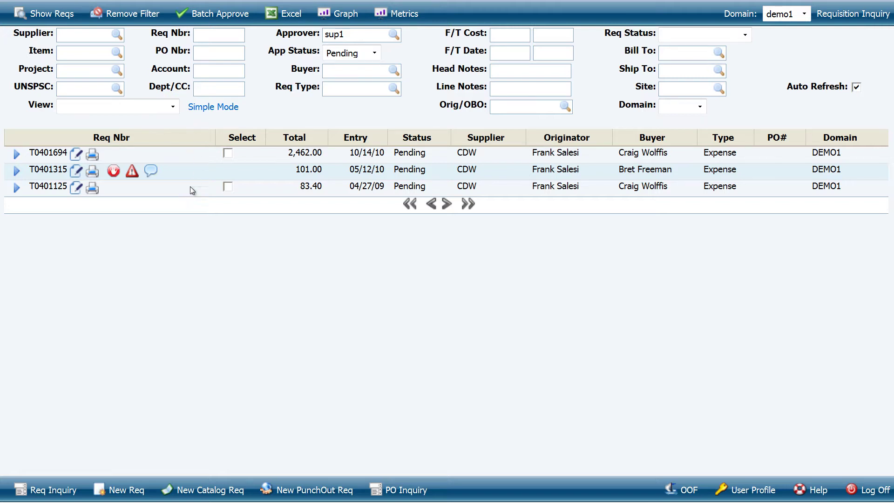
mouse_move(114, 173)
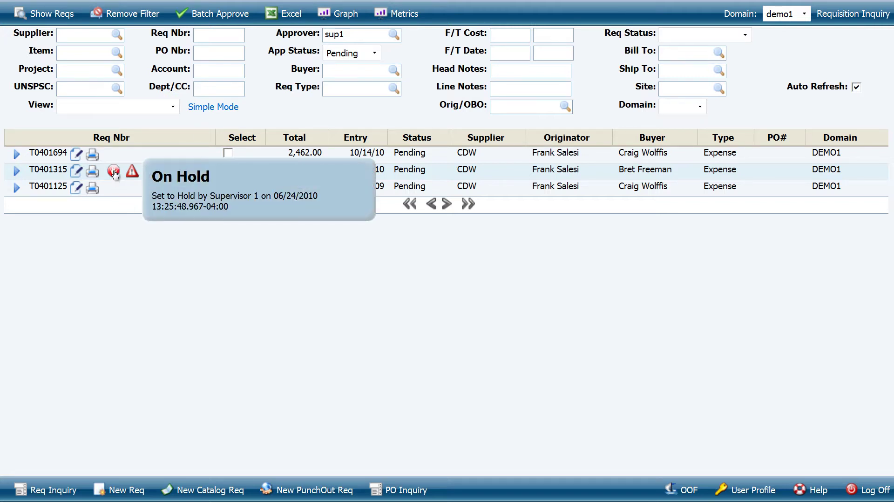
mouse_move(151, 174)
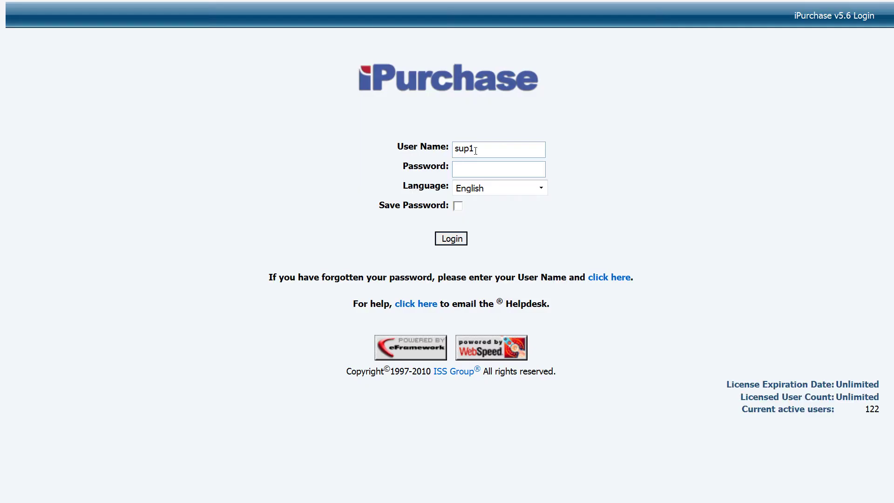
left_click(479, 149)
key("BackSpace")
Step: Log in as the second supervisor and open T0401990 in the Requisition Workbench
type("2")
left_click(451, 239)
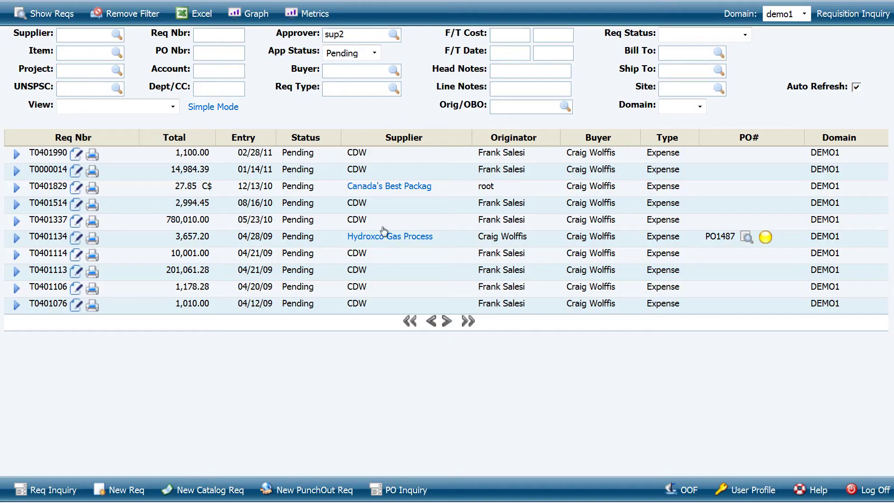
left_click(76, 155)
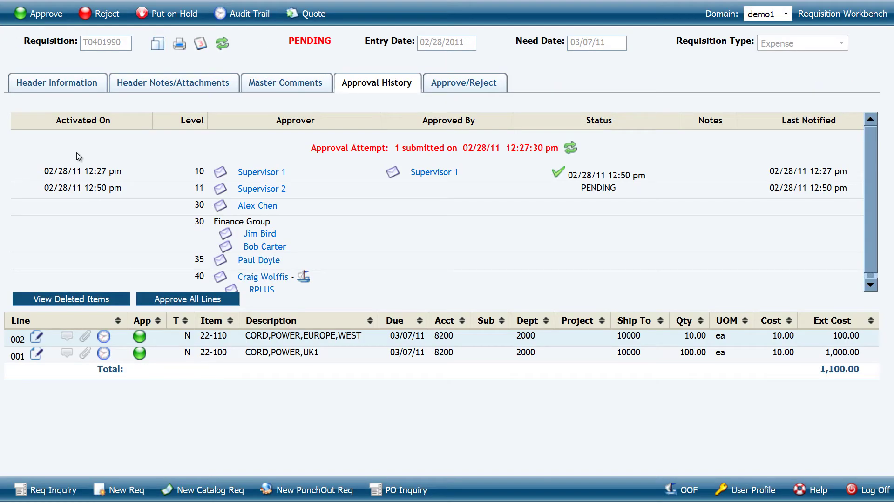
scroll(738, 192, "down", 1)
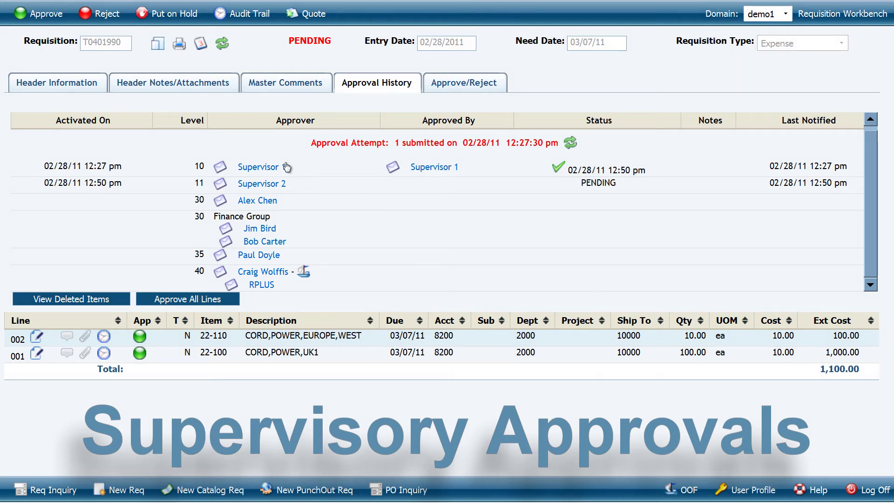
mouse_move(285, 168)
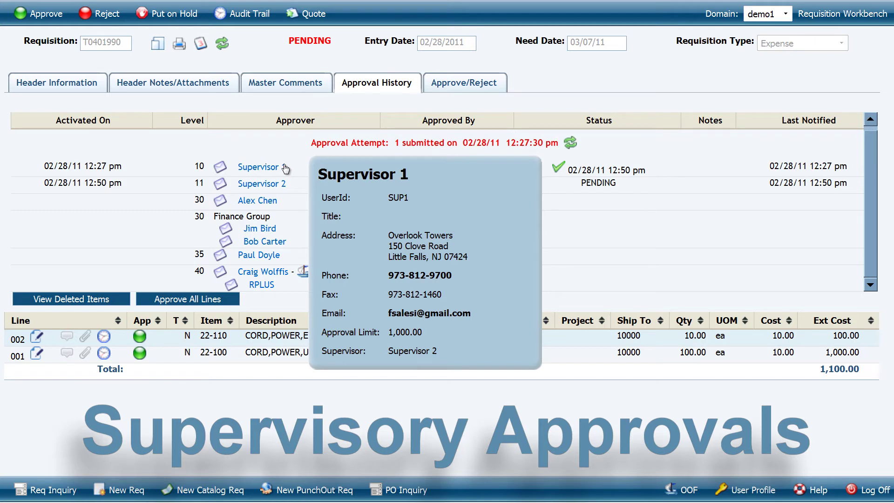
mouse_move(278, 186)
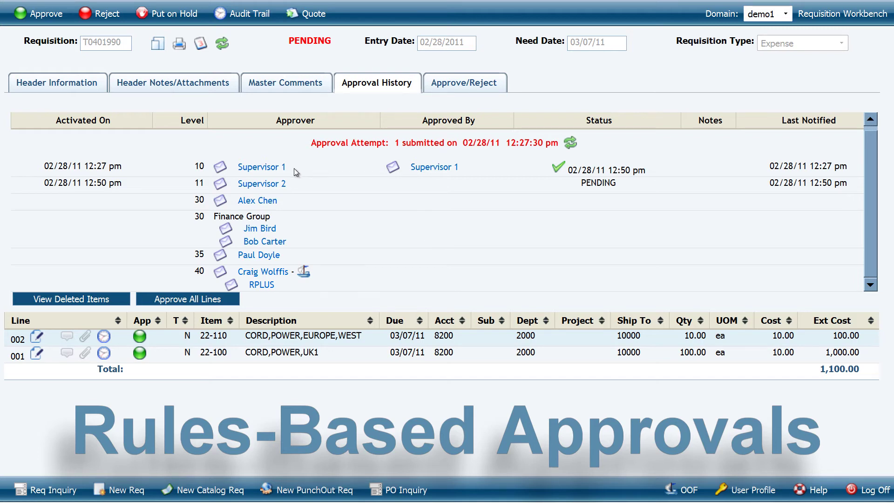
left_click(71, 88)
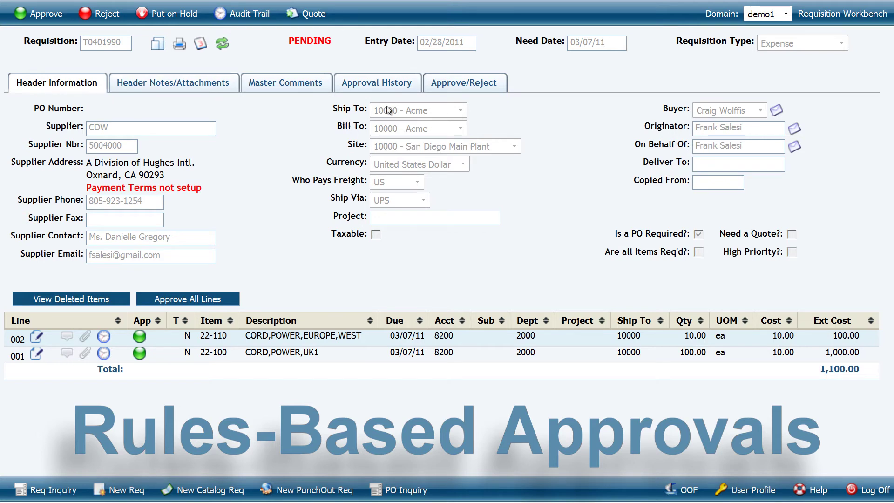
left_click(403, 90)
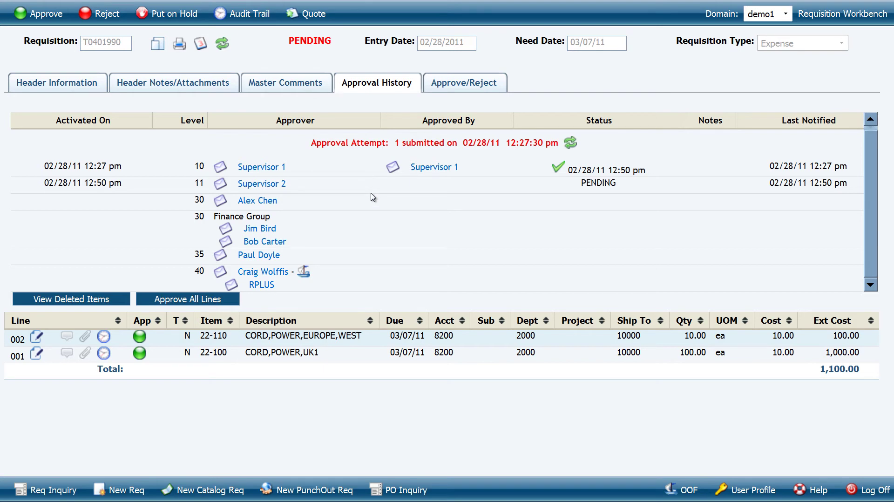
Step: Approve T0401990 as Supervisor 2 with the password, then sign in as the next approver
left_click(47, 15)
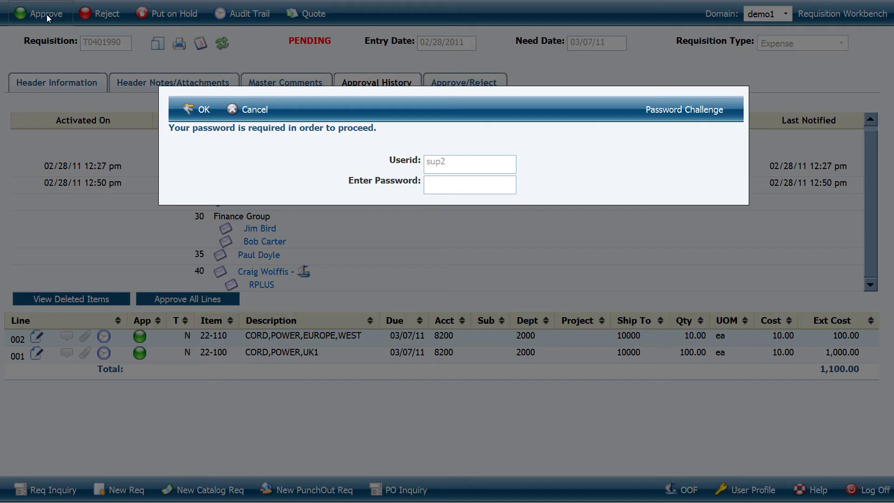
left_click(203, 115)
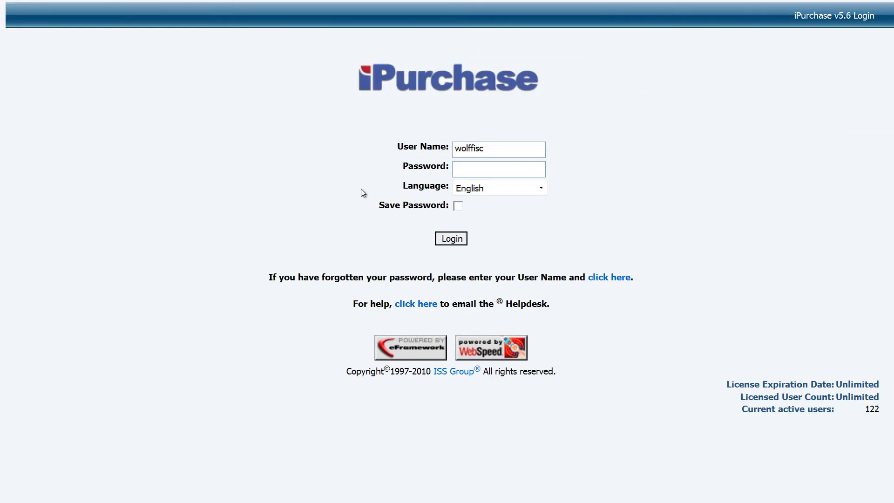
left_click(452, 241)
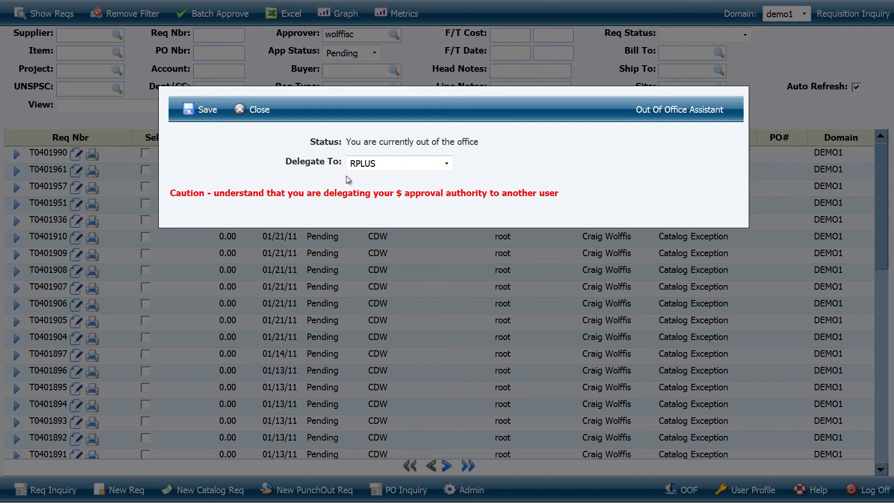
Step: Dismiss the Out Of Office notice, give T0401990 final approval, and remove the filter to see PO1684
left_click(264, 116)
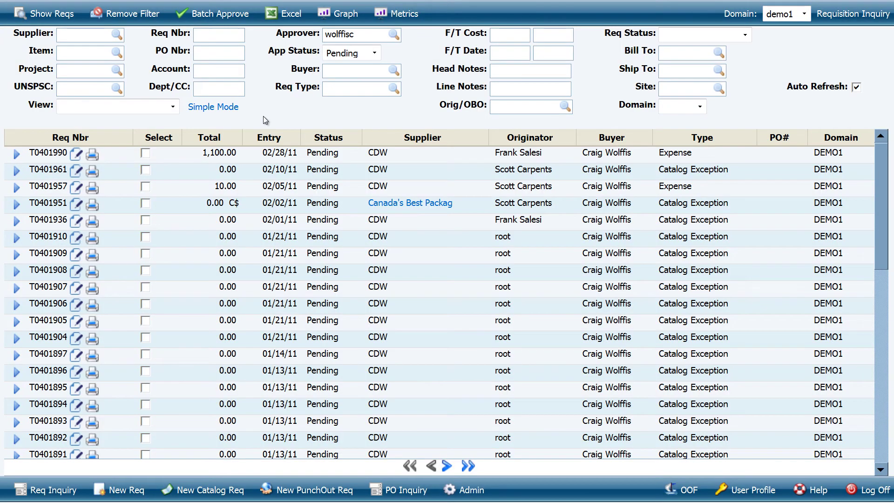
left_click(75, 155)
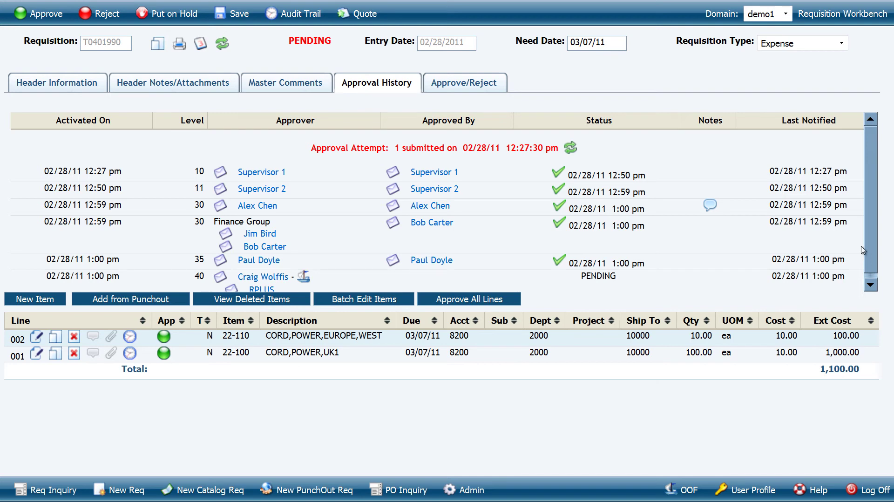
scroll(866, 264, "down", 1)
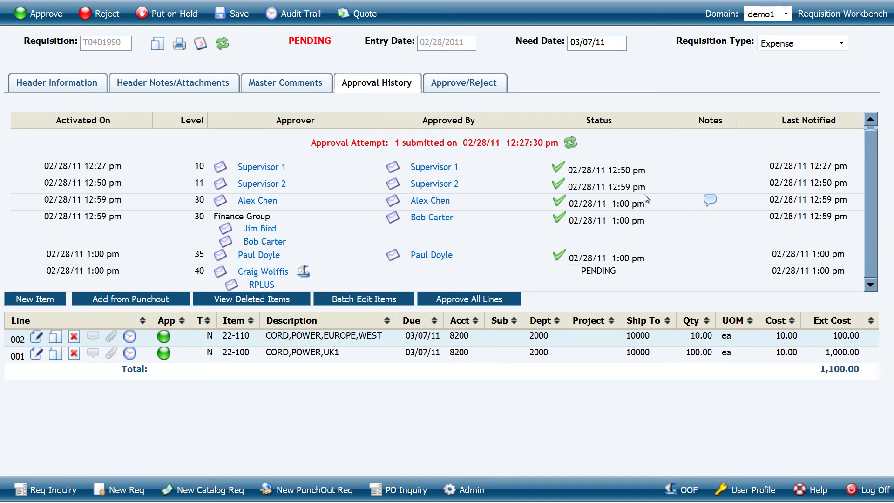
left_click(41, 14)
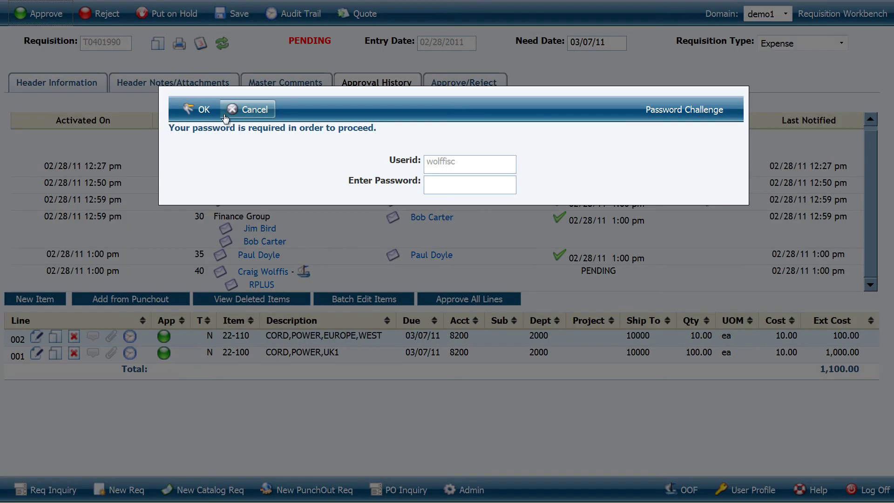
left_click(200, 111)
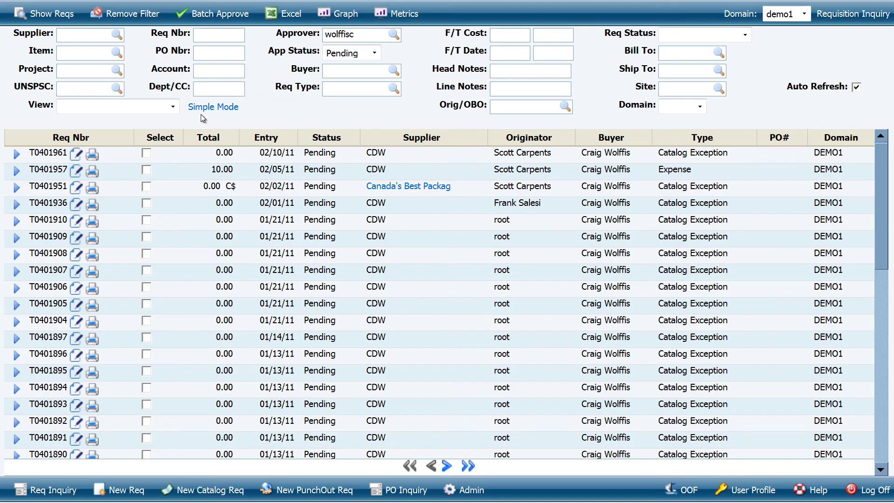
left_click(127, 17)
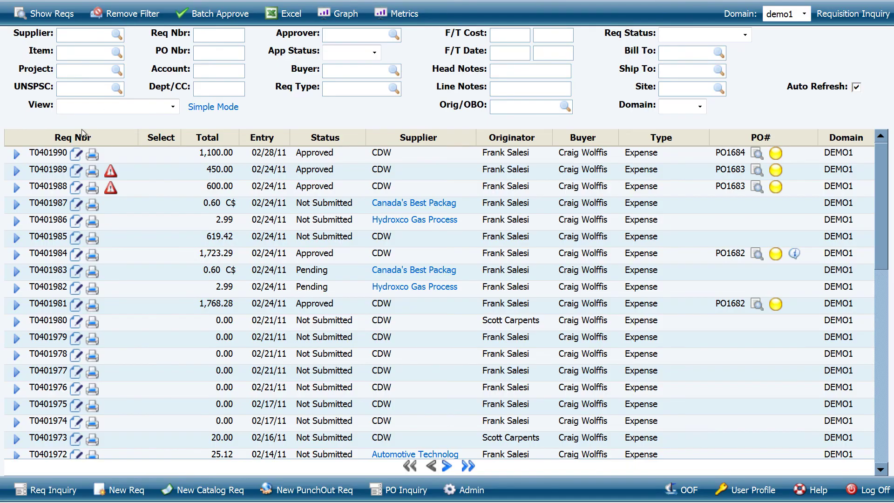
Step: From approved requisition T0401990, print PO1684 and open the resulting PDF in Acrobat
left_click(76, 155)
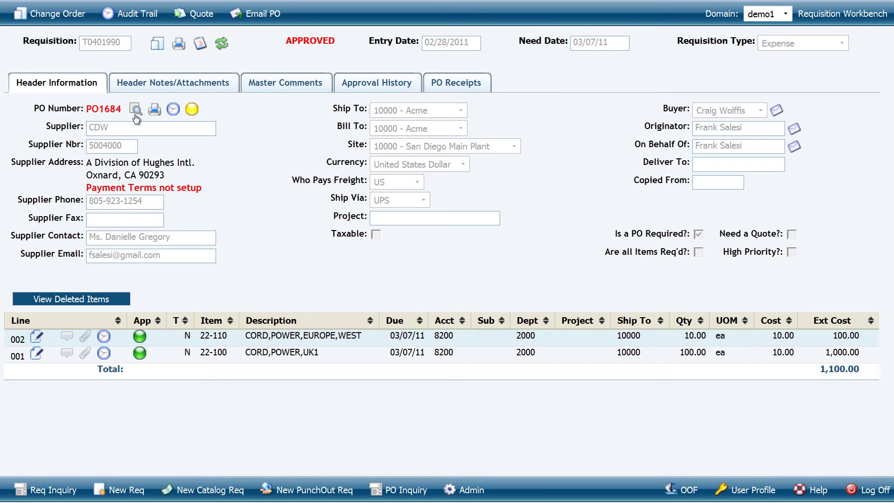
left_click(154, 109)
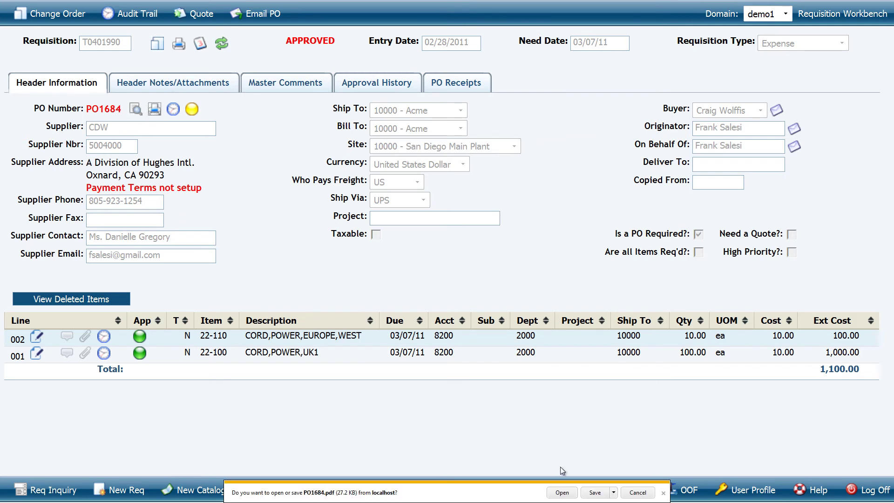
left_click(562, 492)
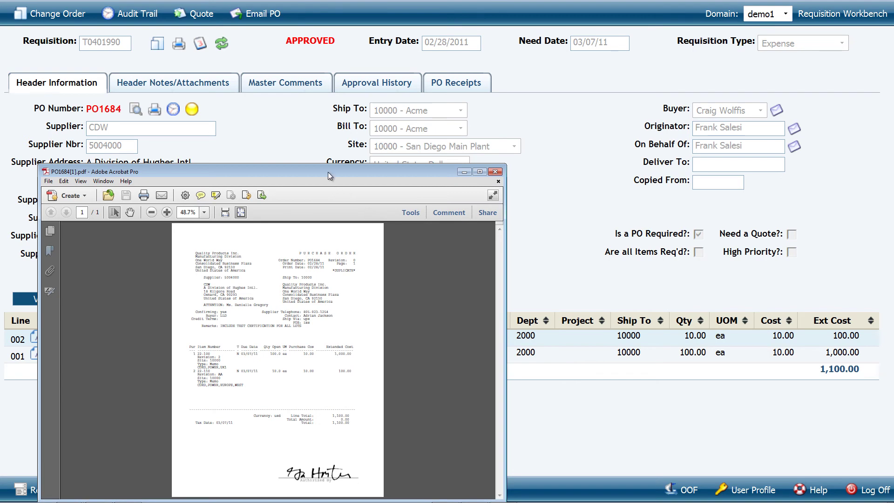
Step: Reposition the Acrobat window, fit PO1684 to width, scroll through it, then close it
left_click_drag(329, 176, 386, 72)
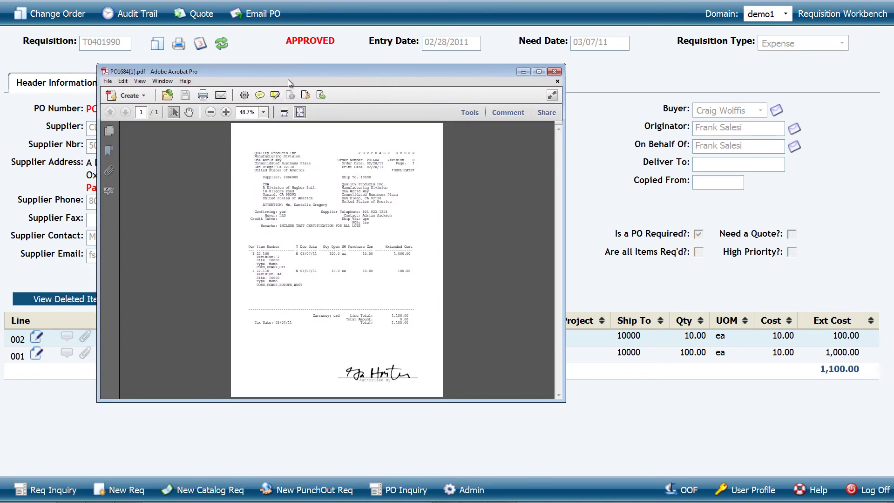
left_click_drag(276, 70, 362, 58)
left_click(370, 104)
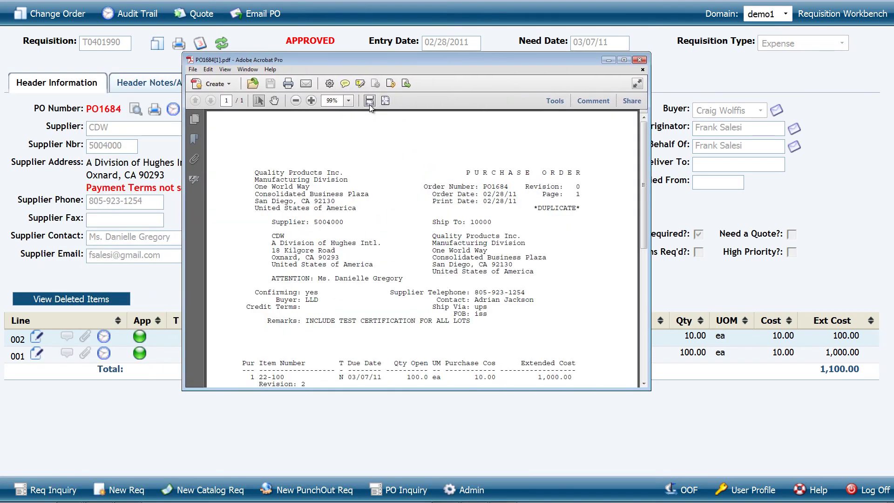
mouse_move(643, 225)
left_mouse_down()
mouse_move(648, 357)
mouse_move(654, 103)
left_mouse_up()
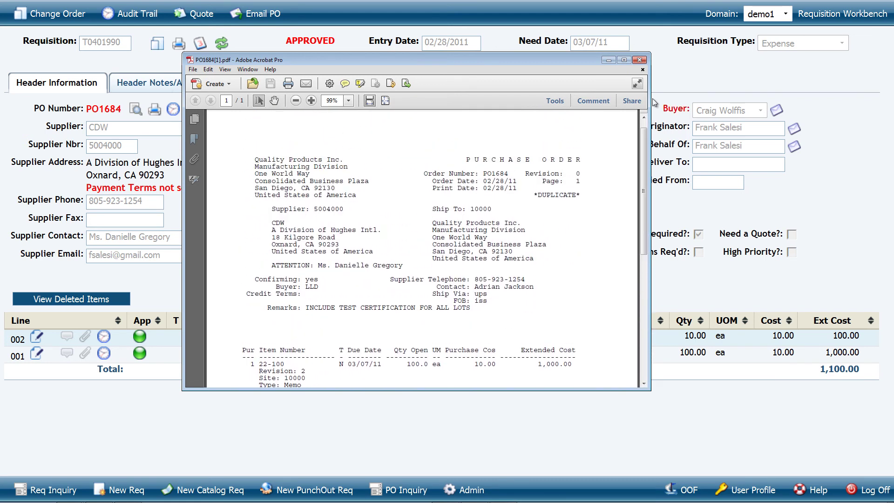
left_click(643, 60)
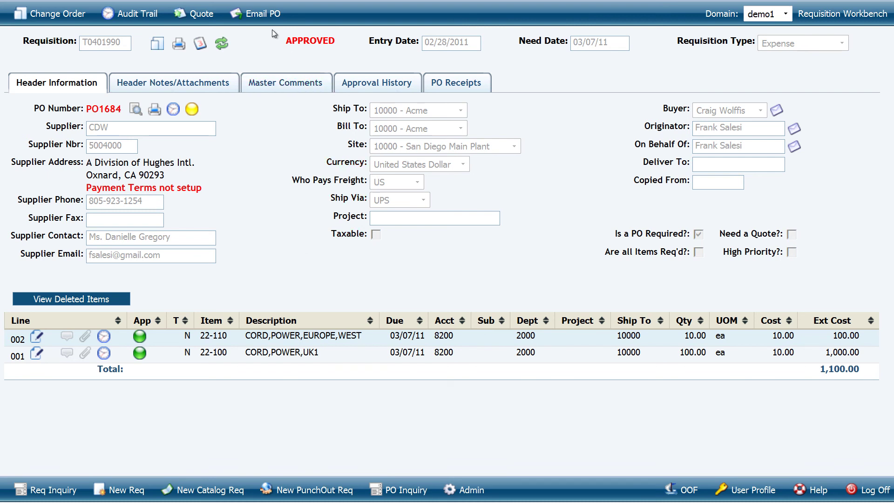
Step: Email PO1684 with the body note 'A new PO is being submitted.'
left_click(262, 18)
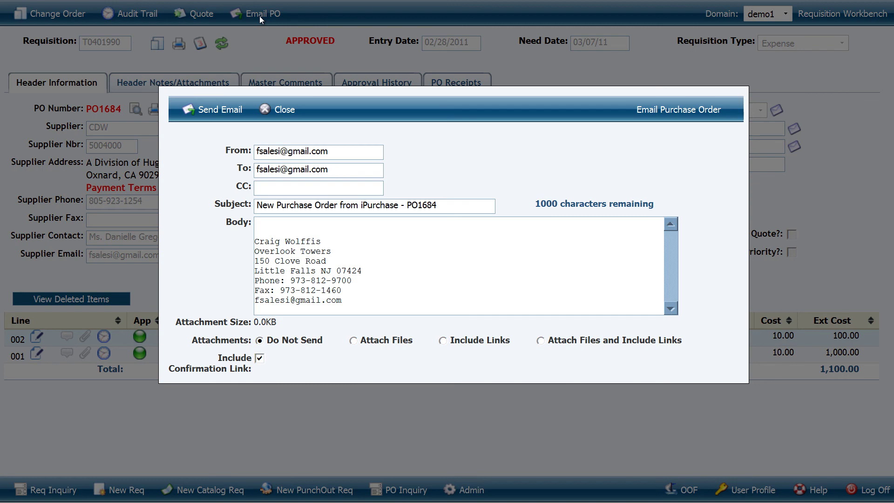
left_click(281, 228)
type("A new PO ")
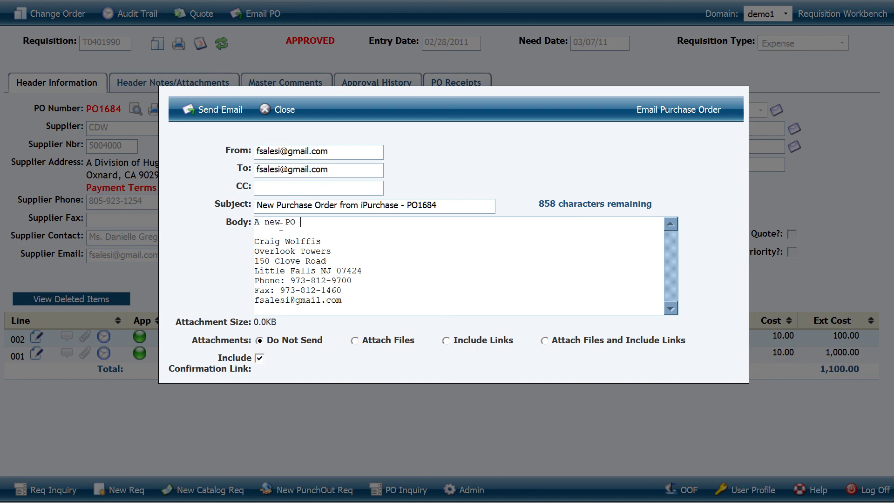
type("is being submitted.")
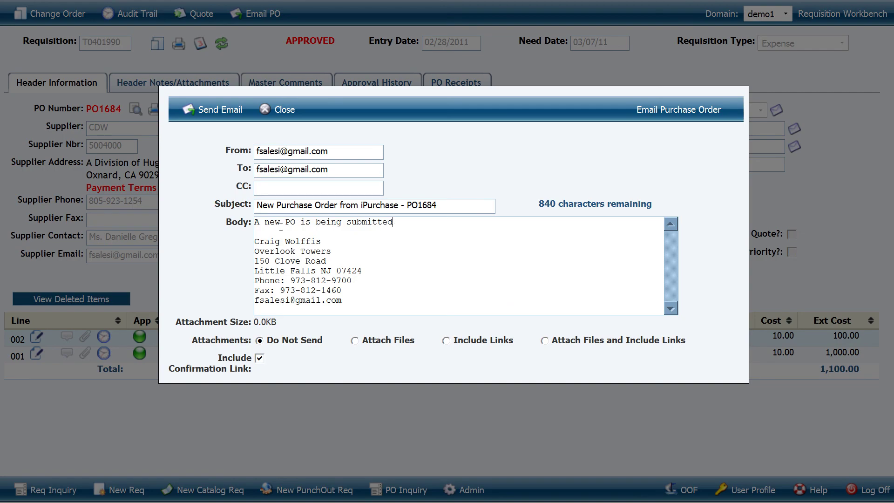
left_click(215, 110)
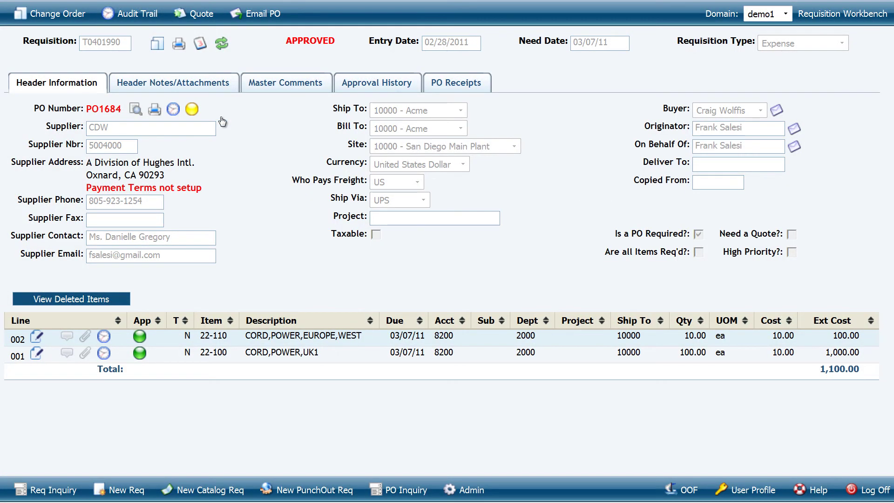